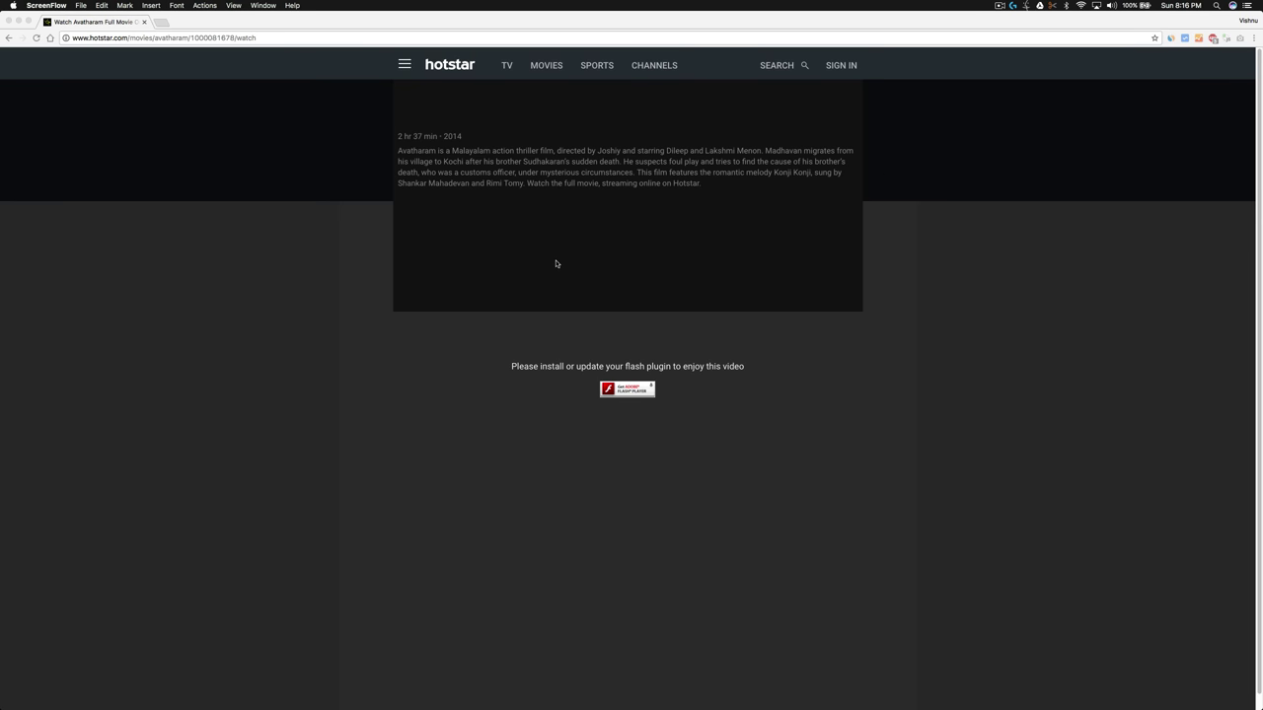
# Bring the Chrome window with the Hotstar movie page to the front.
pyautogui.click(358, 230)
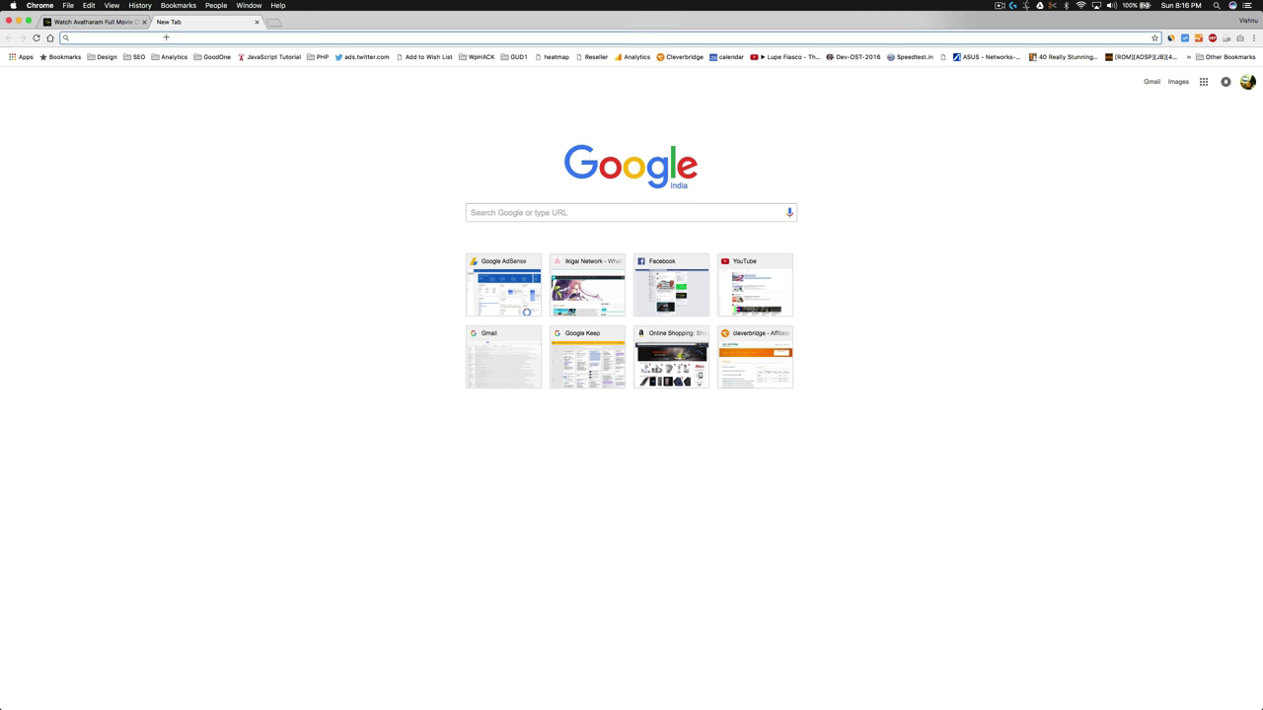
# Load chrome://components by pasting the saved address from clipboard history.
pyautogui.press('super+shift+v')
pyautogui.press('Down')
pyautogui.press('Right')
pyautogui.press('Down')
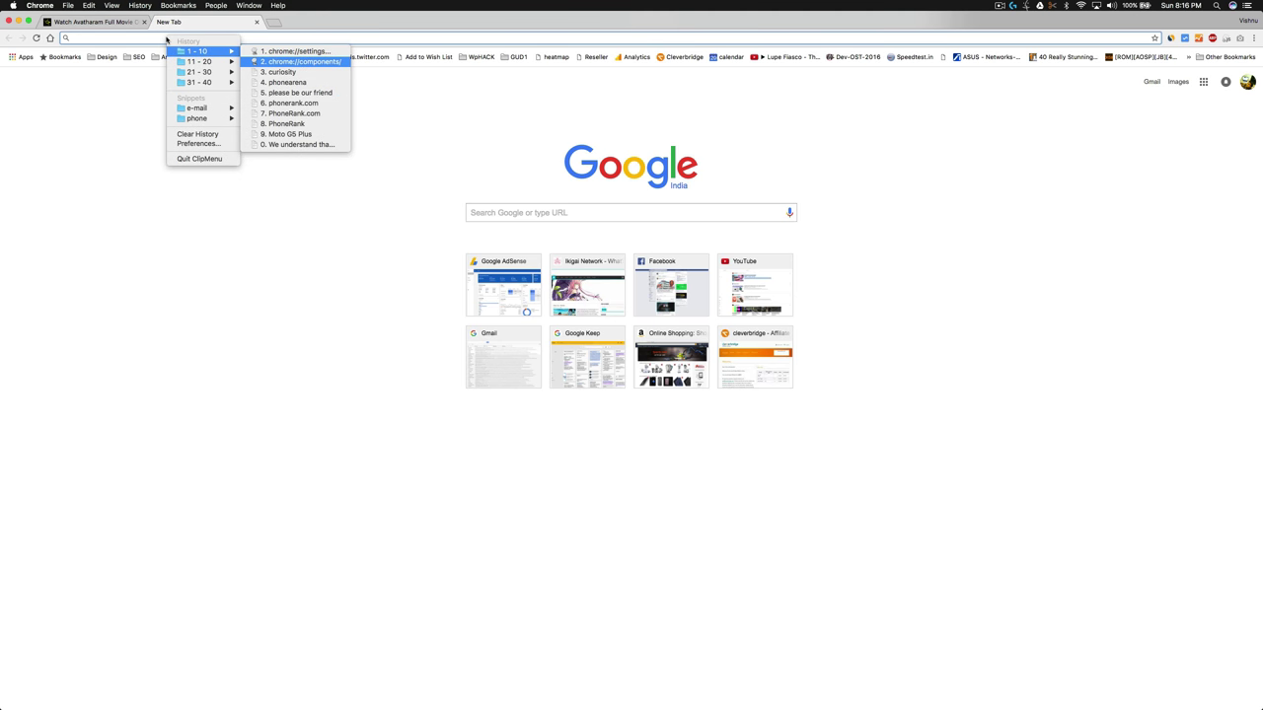
pyautogui.press('Return')
pyautogui.press('Return')
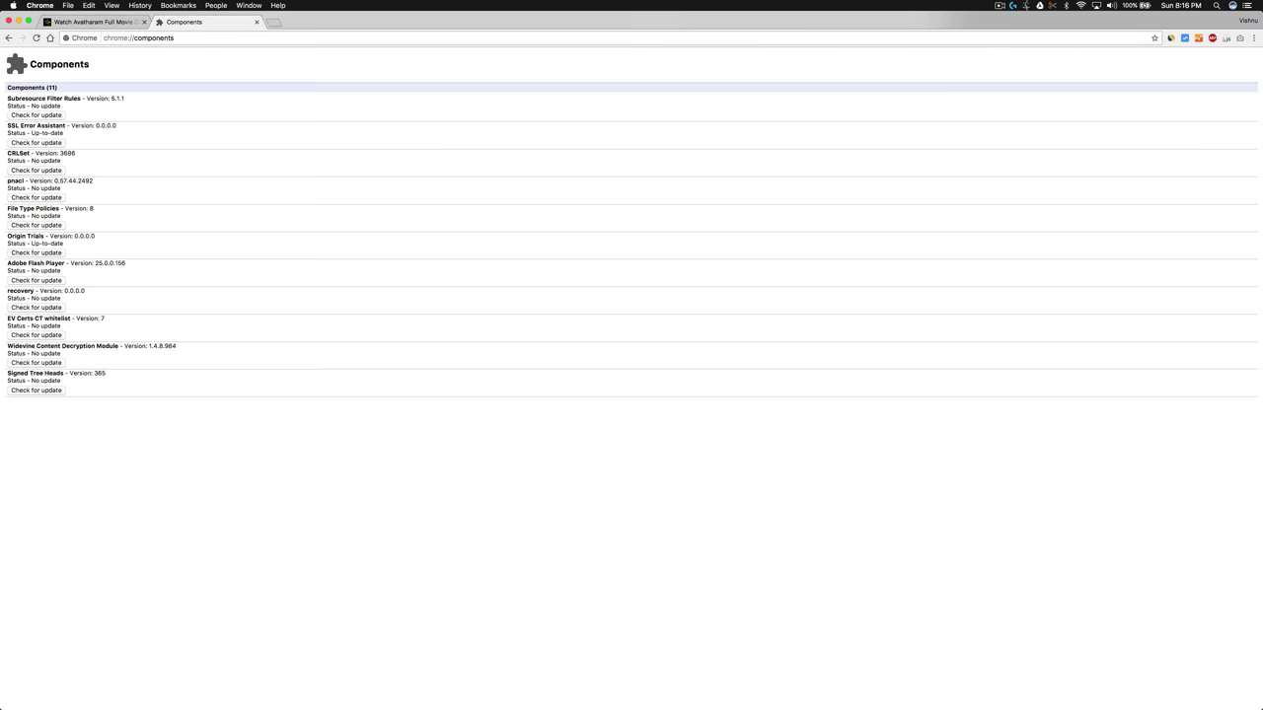
# Check Adobe Flash Player for a component update, then open another new tab.
pyautogui.moveTo(103, 38); pyautogui.dragTo(172, 37)
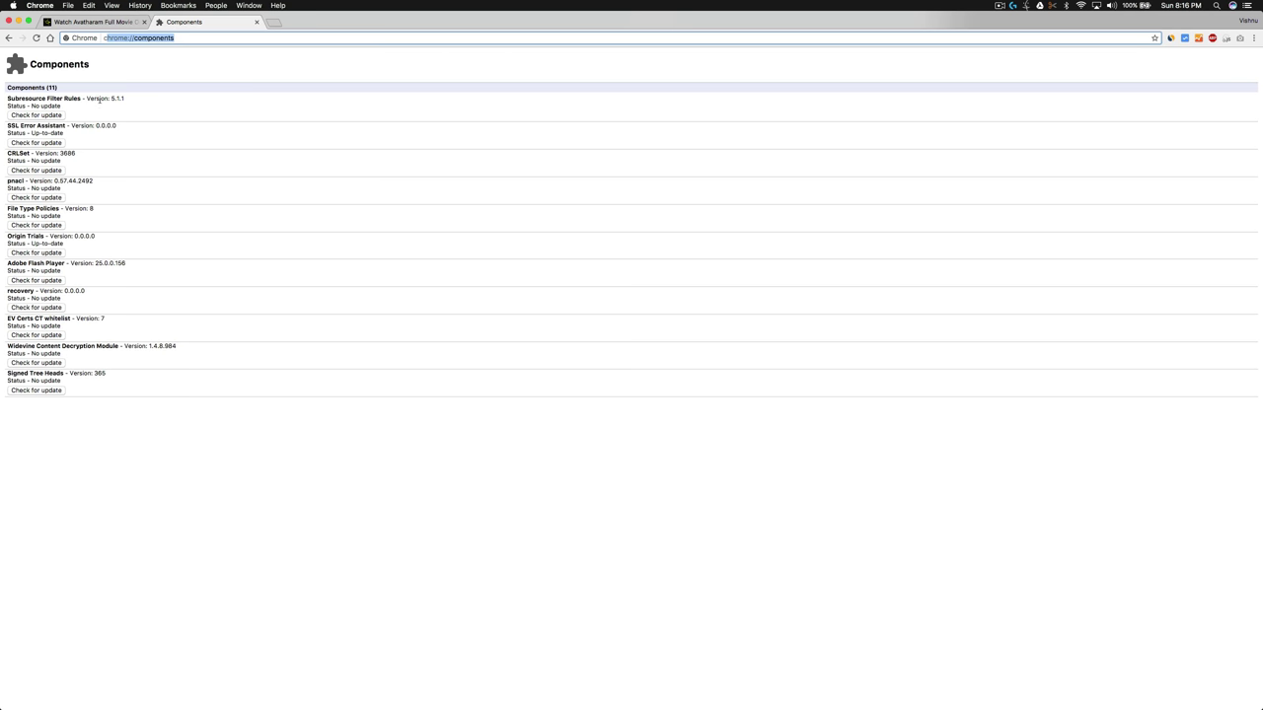
pyautogui.moveTo(7, 263)
pyautogui.mouseDown()
pyautogui.moveTo(79, 263)
pyautogui.moveTo(27, 270)
pyautogui.mouseUp()
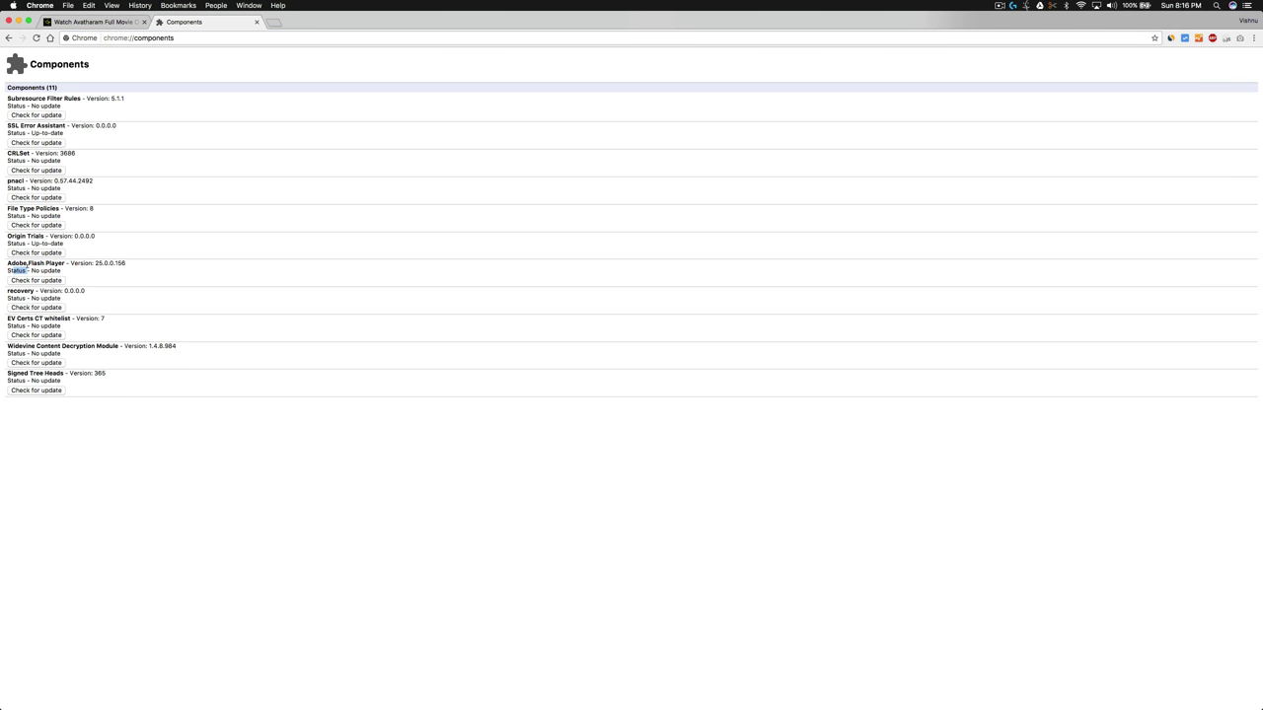
pyautogui.click(42, 280)
pyautogui.click(274, 22)
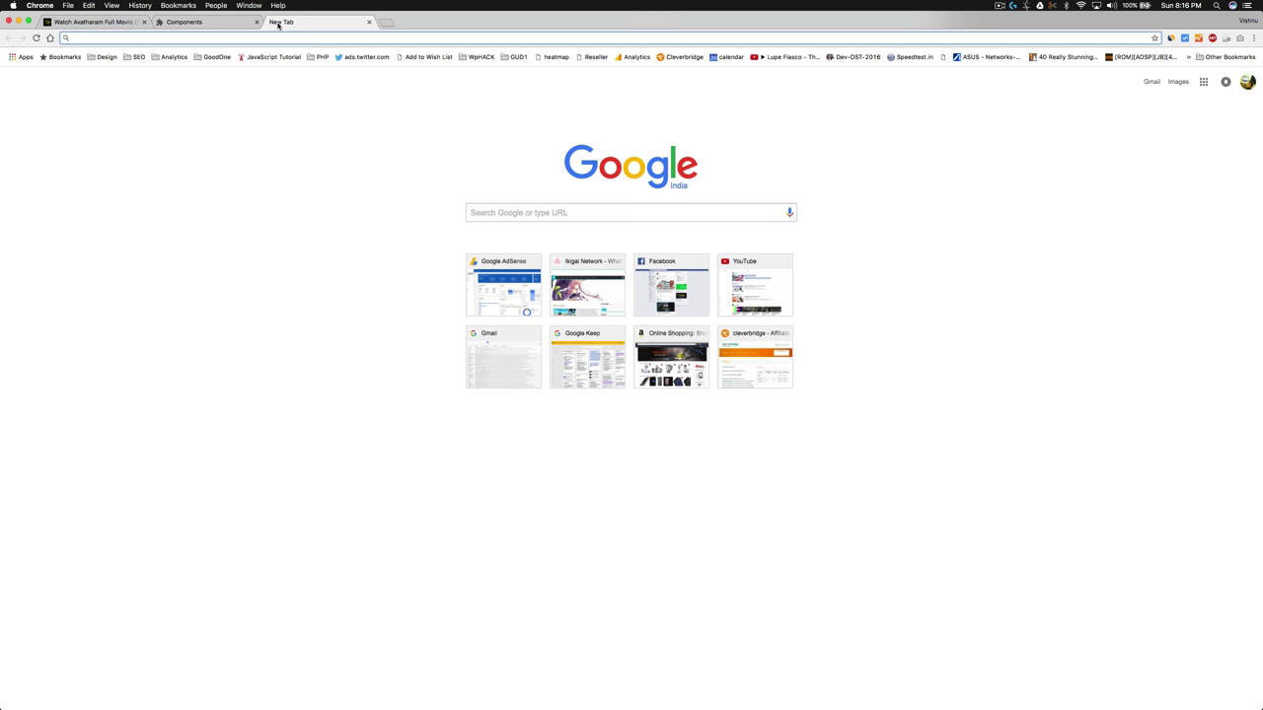
# Load chrome://settings/content, set Flash to 'Ask first before allowing sites to run Flash', and close it.
pyautogui.press('super+shift+v')
pyautogui.press('Down')
pyautogui.press('Return')
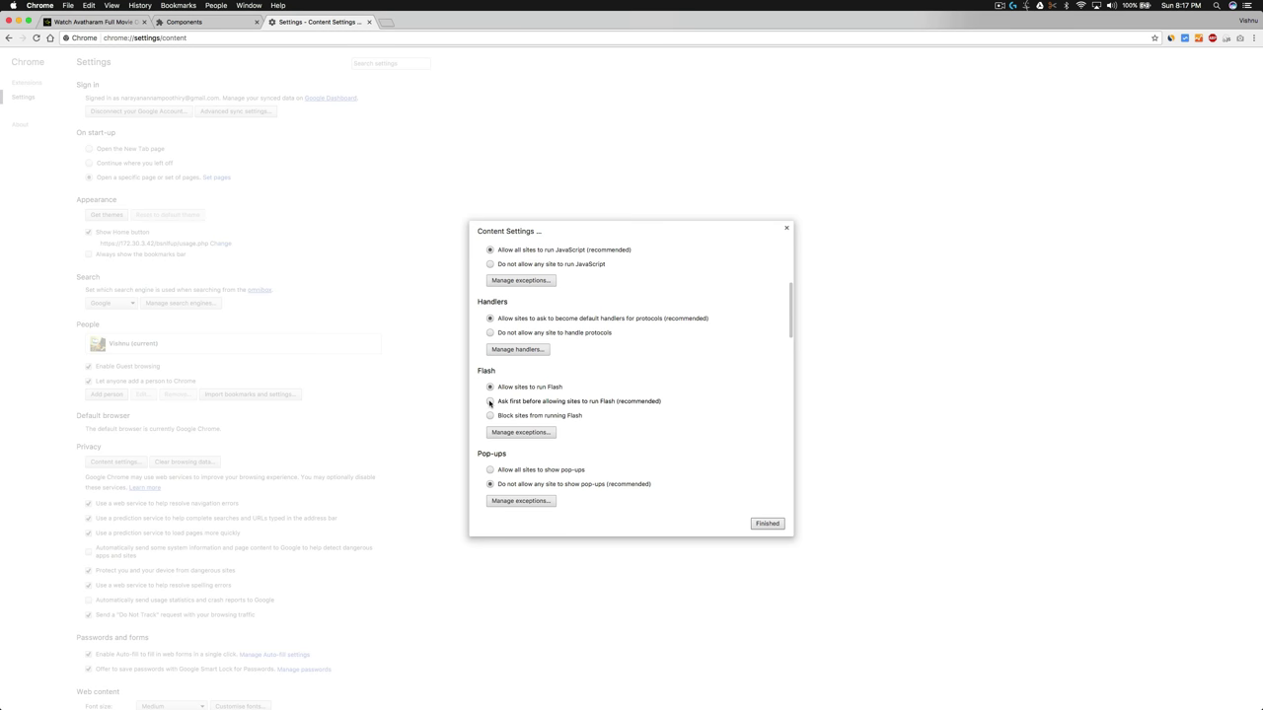
pyautogui.click(490, 403)
pyautogui.click(768, 524)
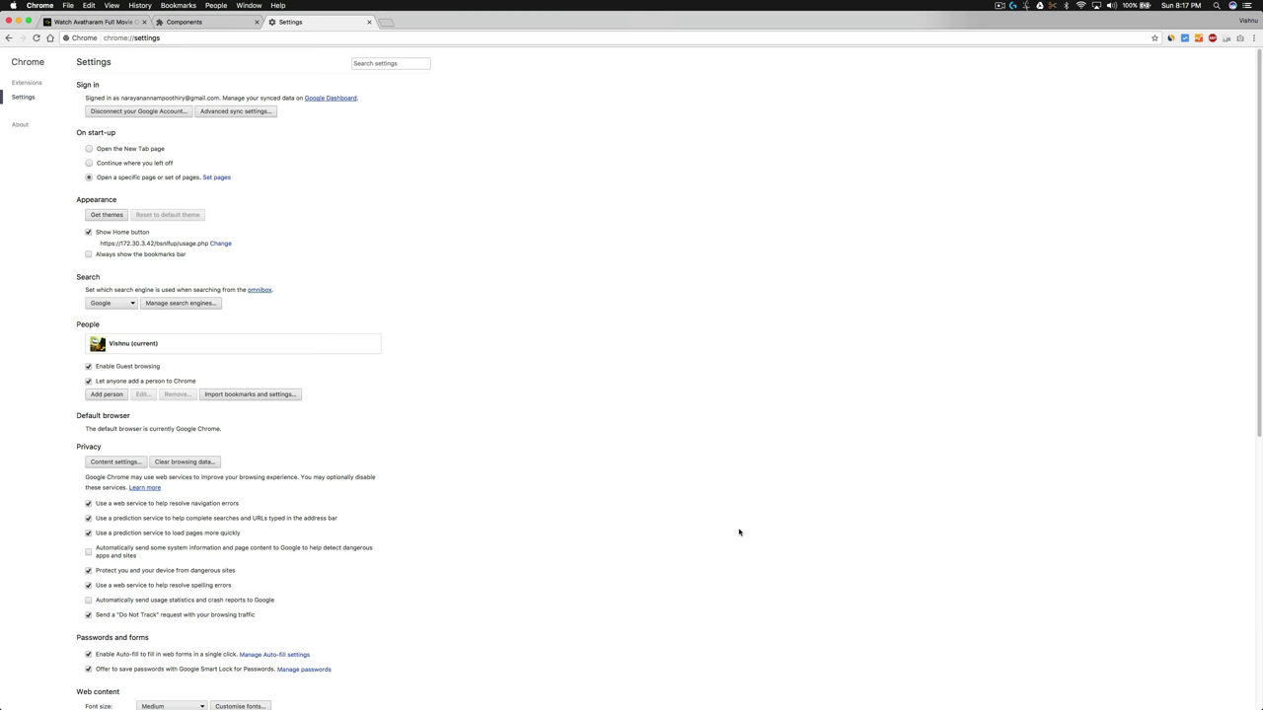
# Return to the Hotstar tab and select its page address.
pyautogui.click(94, 22)
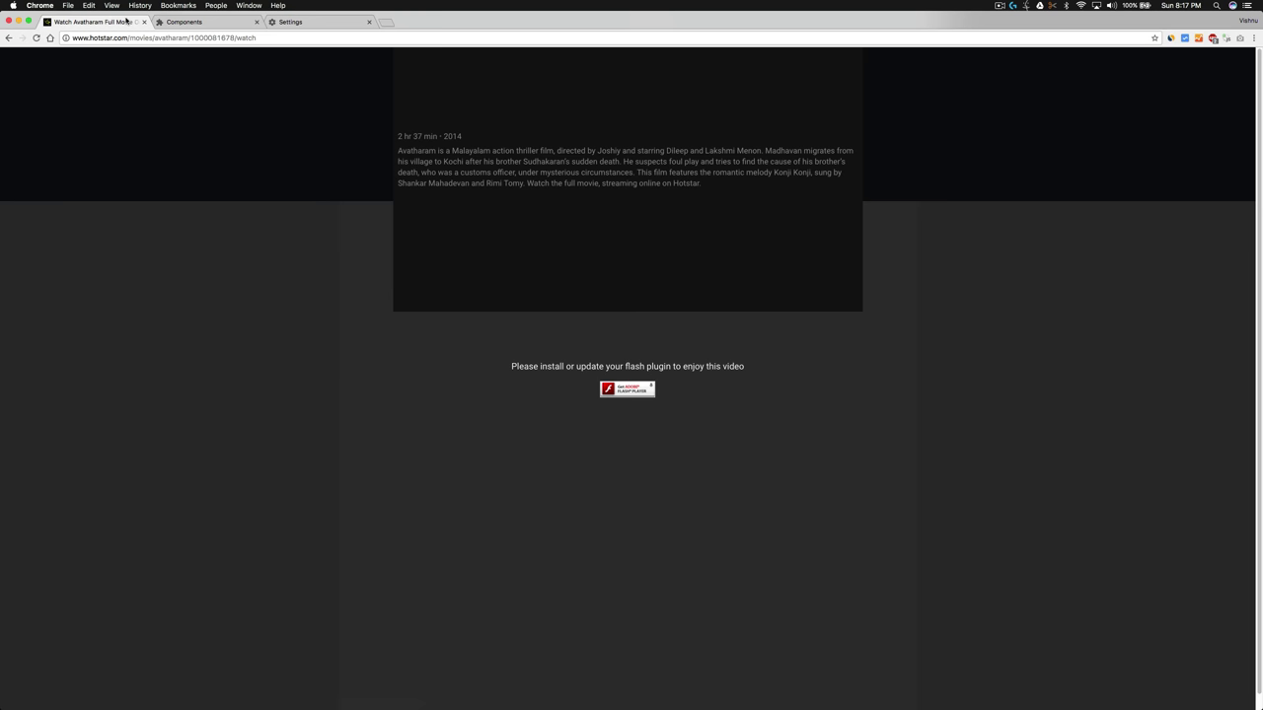
pyautogui.click(126, 39)
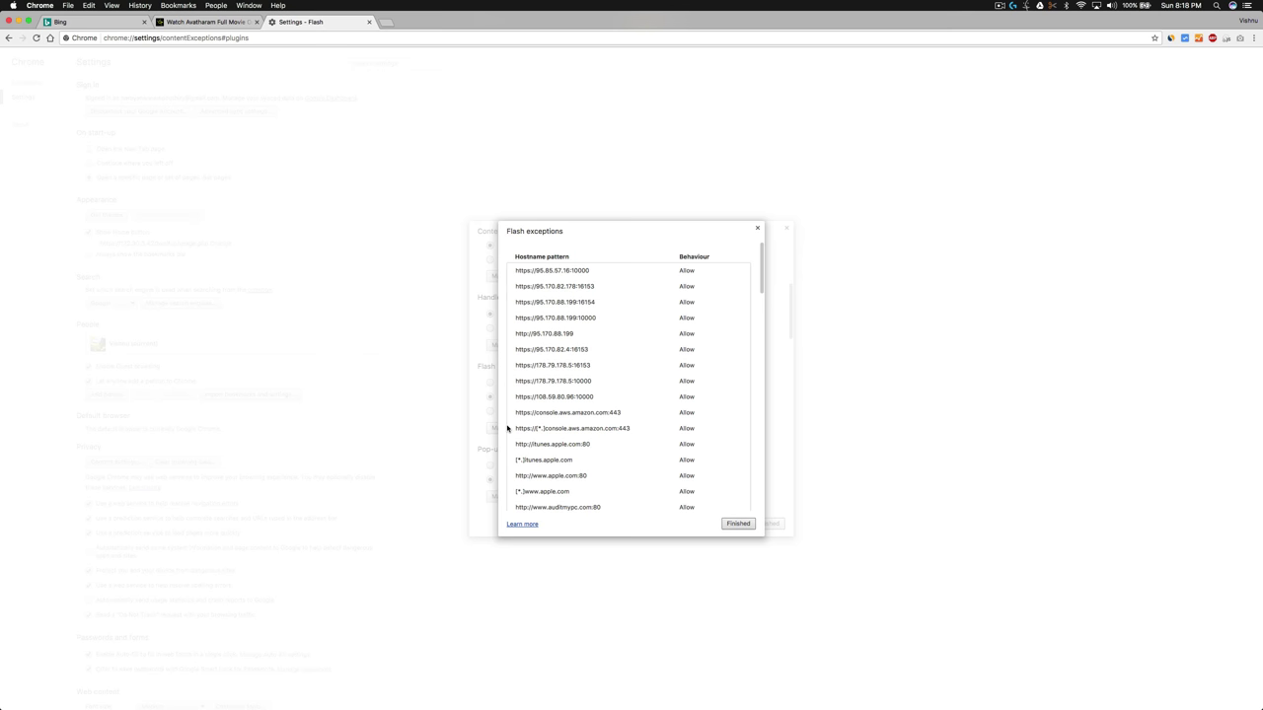
pyautogui.scroll(-15, 622, 371)
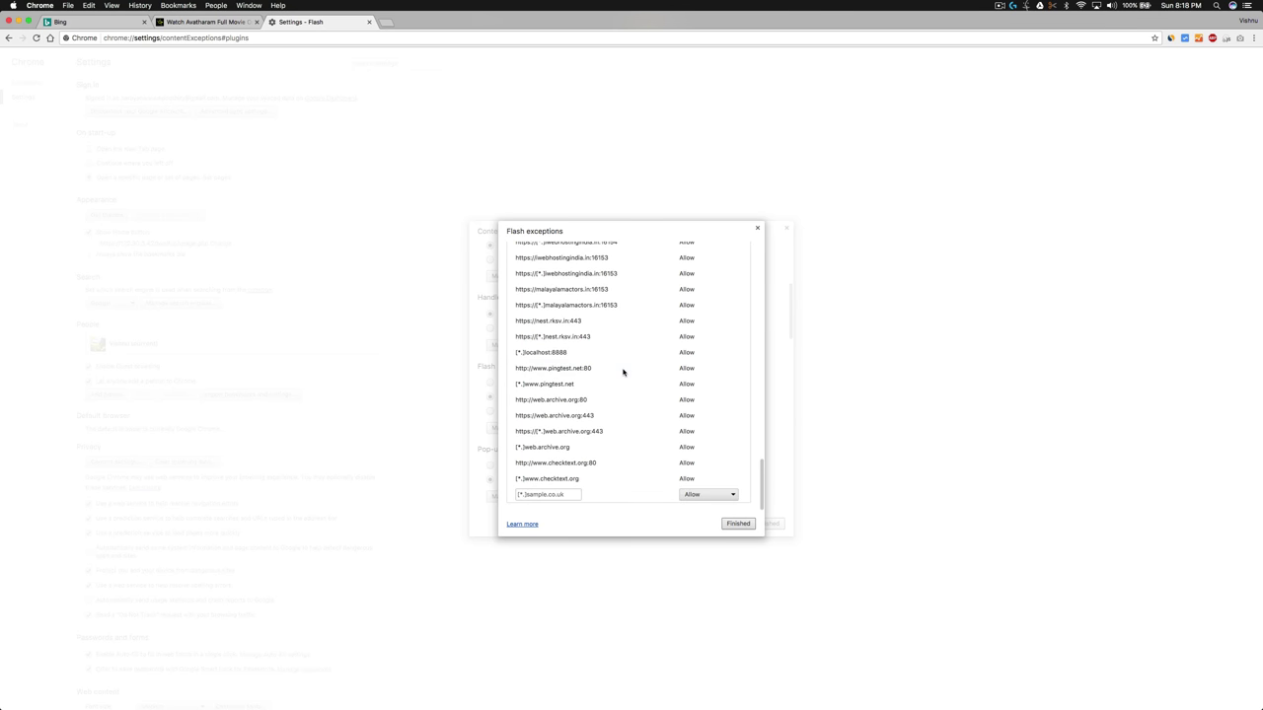
pyautogui.click(194, 22)
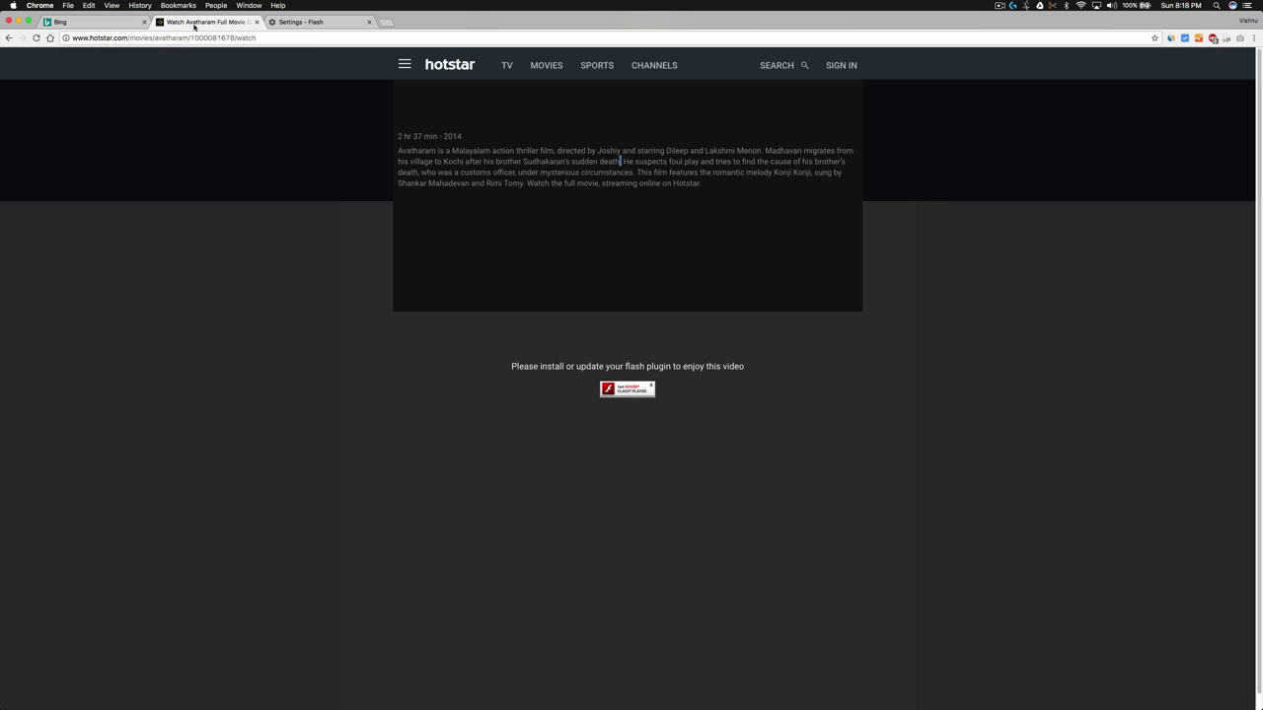
pyautogui.moveTo(126, 38); pyautogui.dragTo(7, 55)
pyautogui.press('super+c')
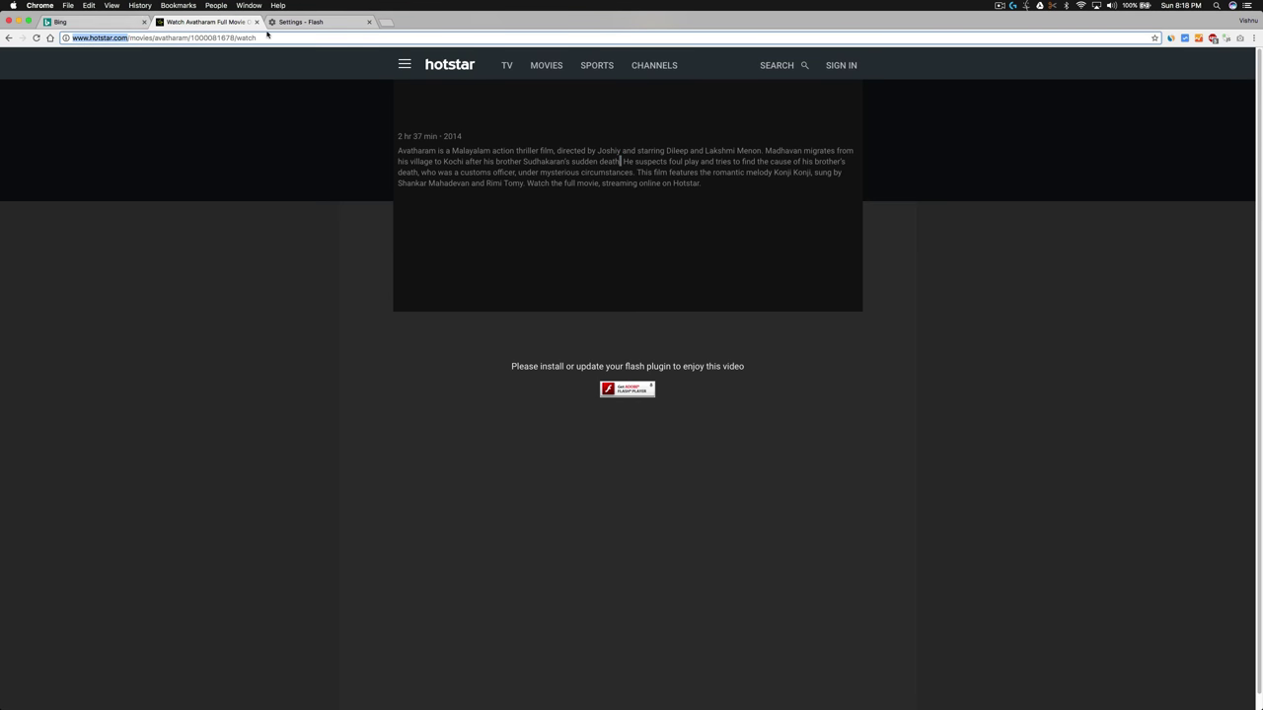
pyautogui.click(301, 22)
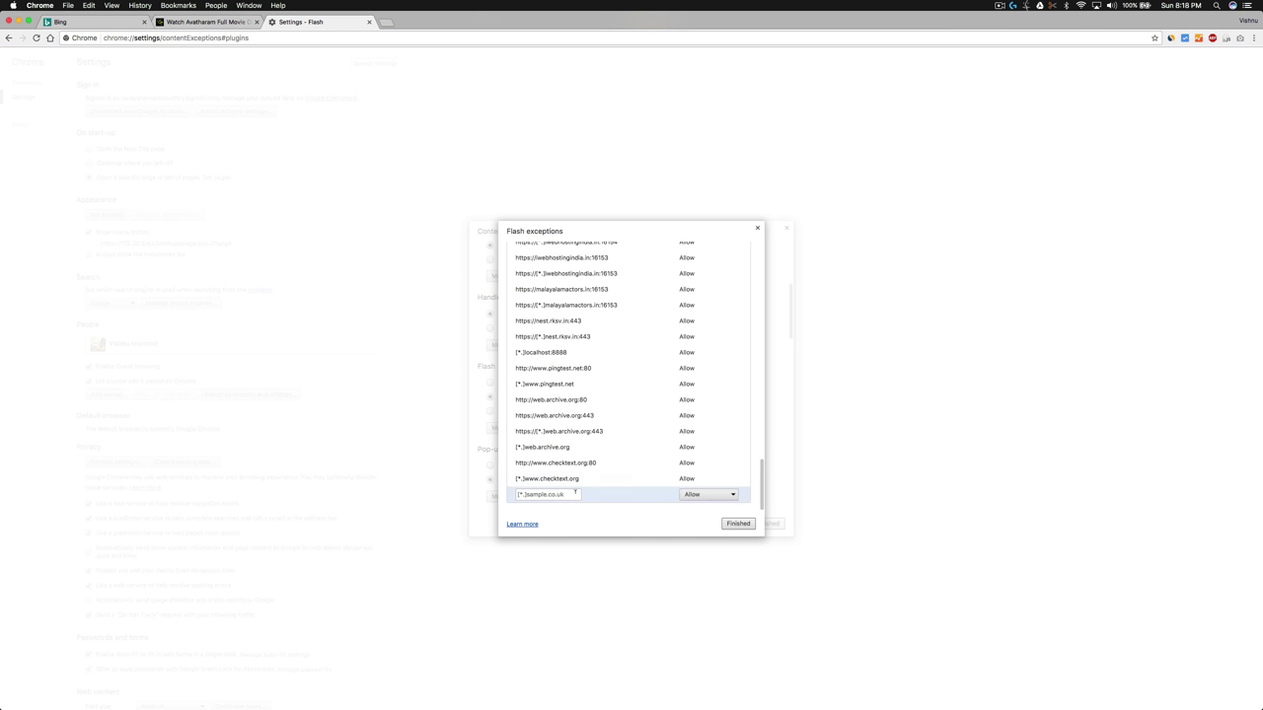
pyautogui.click(575, 493)
pyautogui.press('super+v')
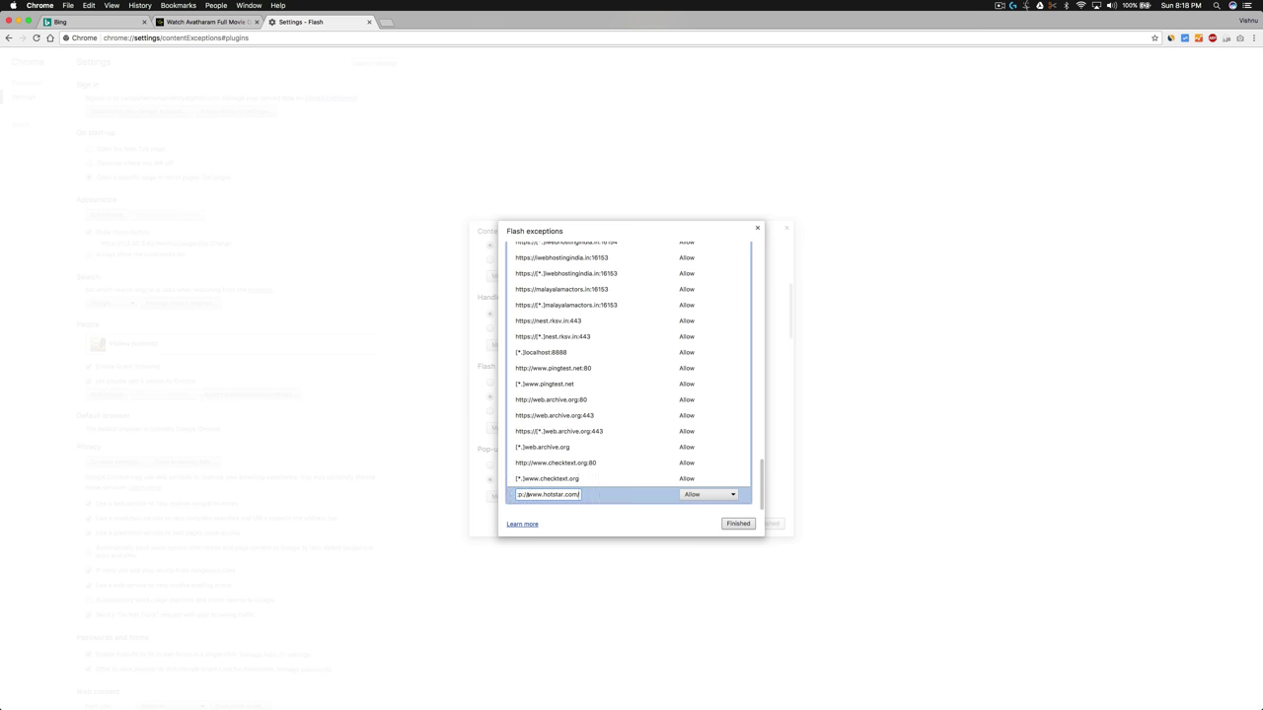
pyautogui.moveTo(525, 494); pyautogui.dragTo(387, 493)
pyautogui.write('[*]')
pyautogui.press('Left')
pyautogui.write('.')
pyautogui.press('BackSpace')
# Close the Flash exceptions and content settings dialogs and return to the Hotstar page.
pyautogui.click(741, 523)
pyautogui.click(766, 524)
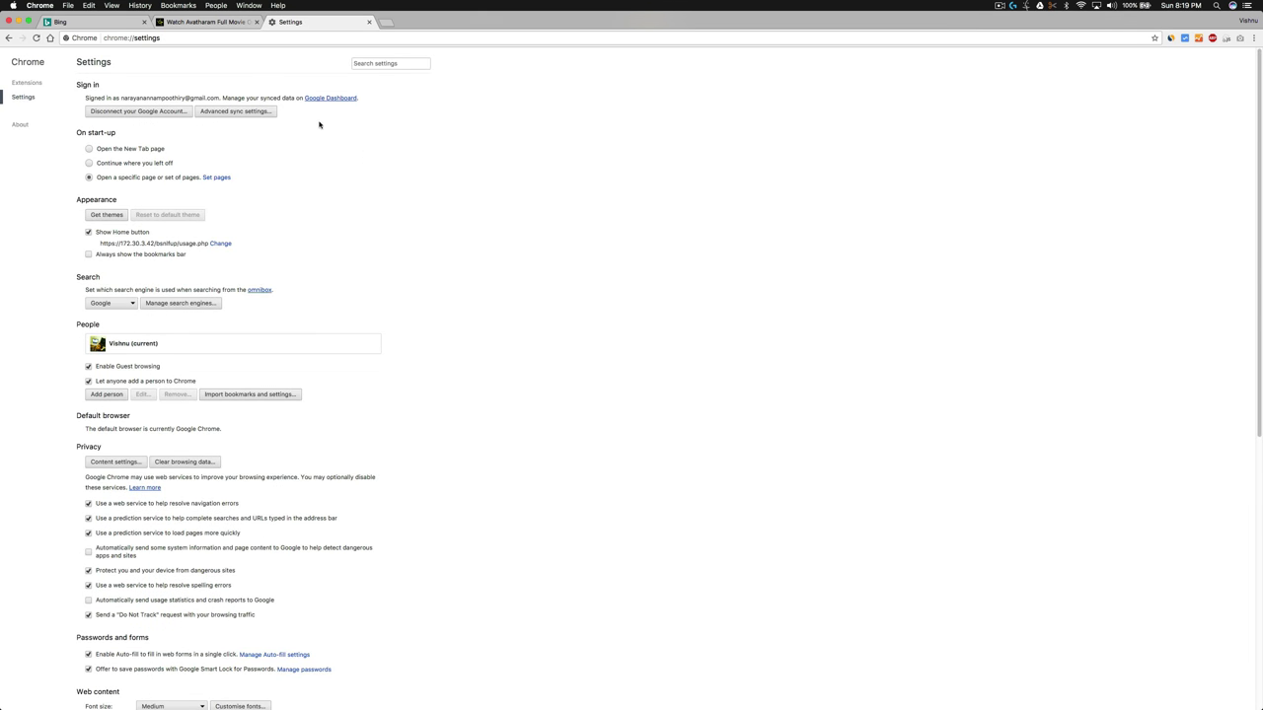
pyautogui.click(203, 21)
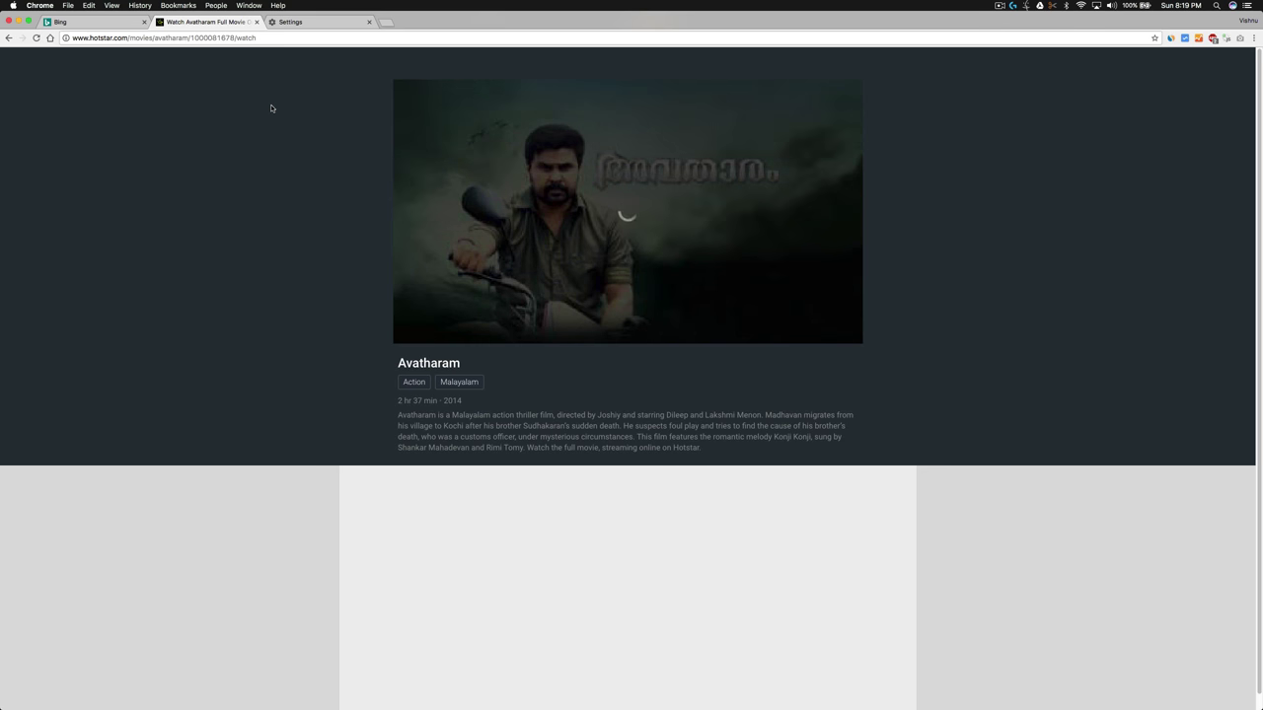
# Load chrome://settings/contentExceptions#plugins in the settings tab and scroll the exceptions to the top.
pyautogui.click(298, 24)
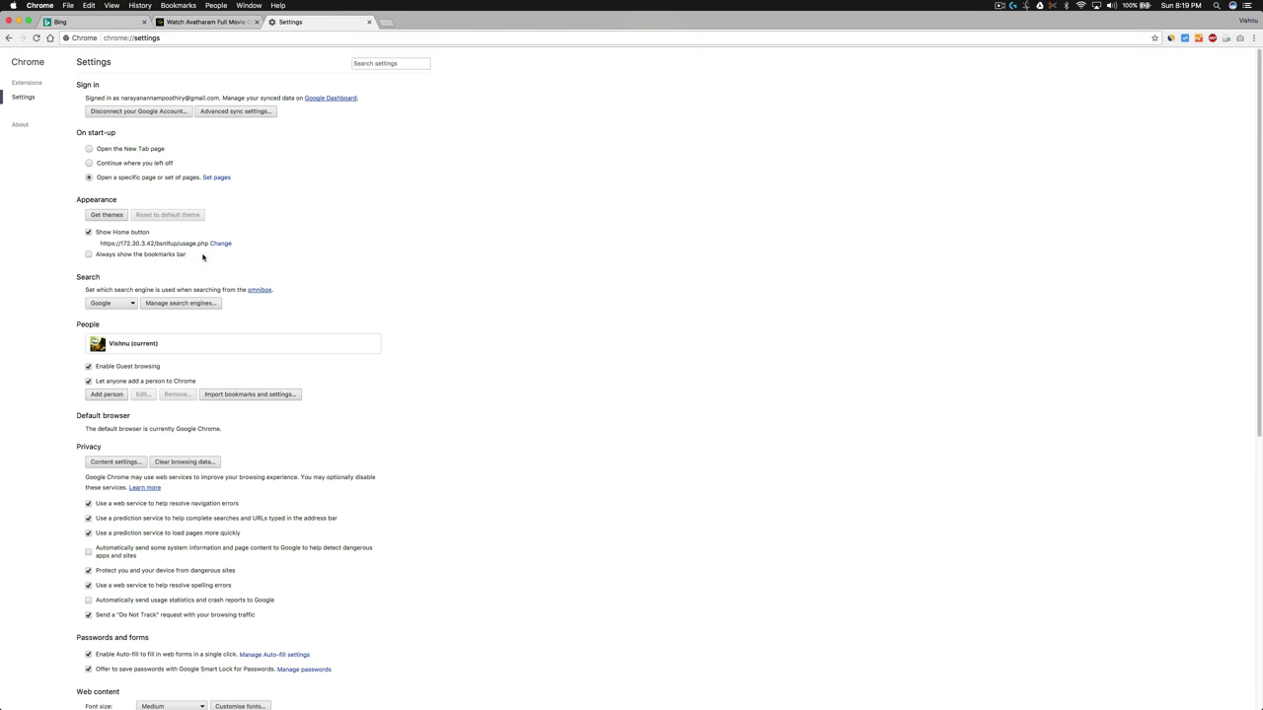
pyautogui.click(220, 40)
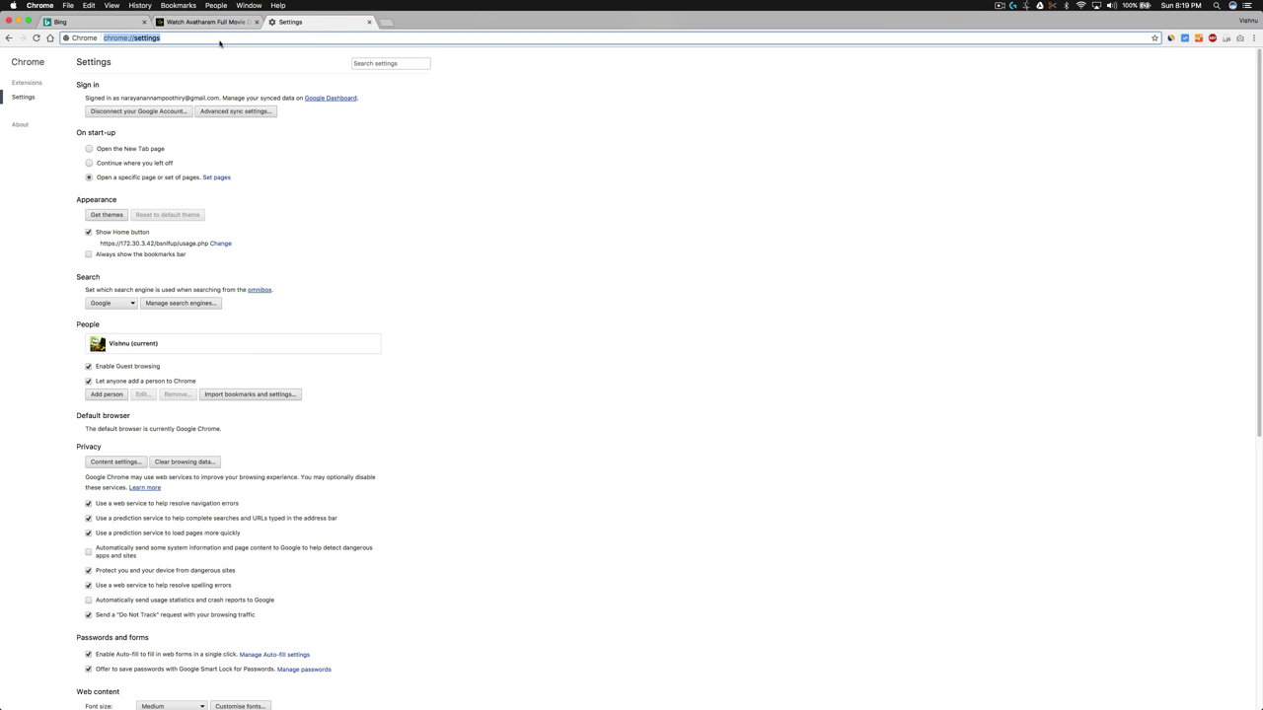
pyautogui.press('super+v')
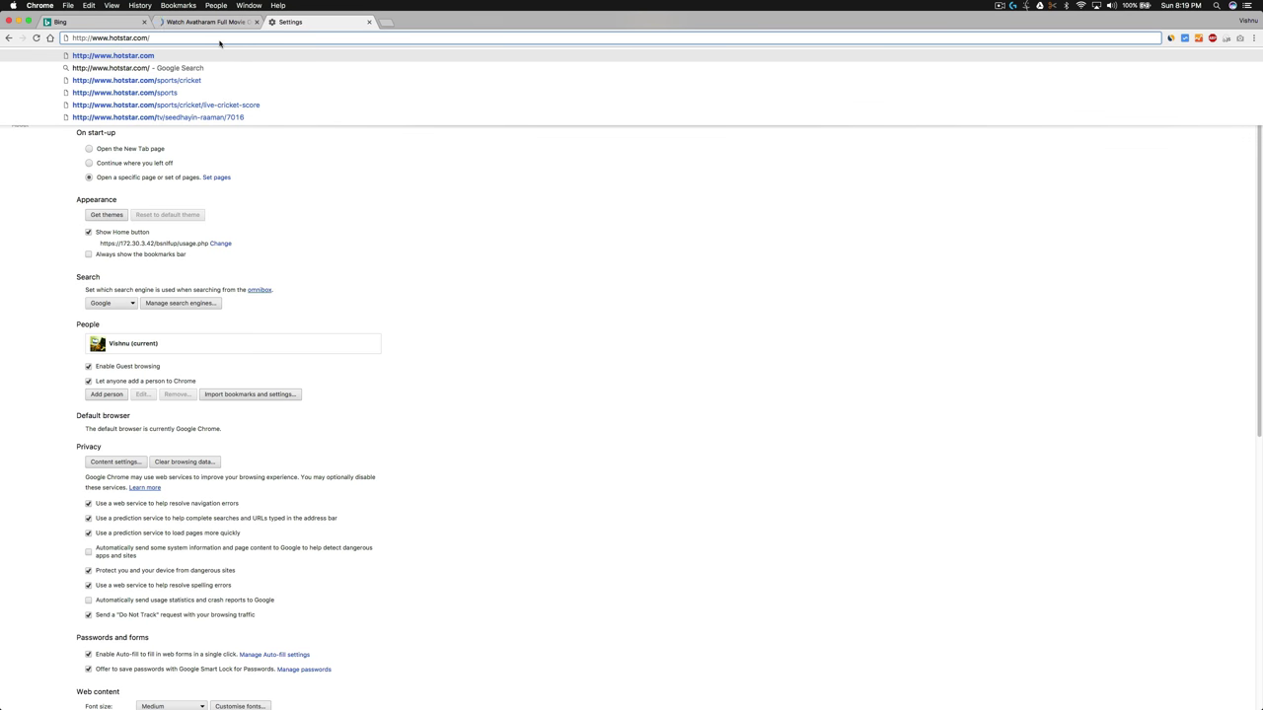
pyautogui.press('super+a')
pyautogui.press('BackSpace')
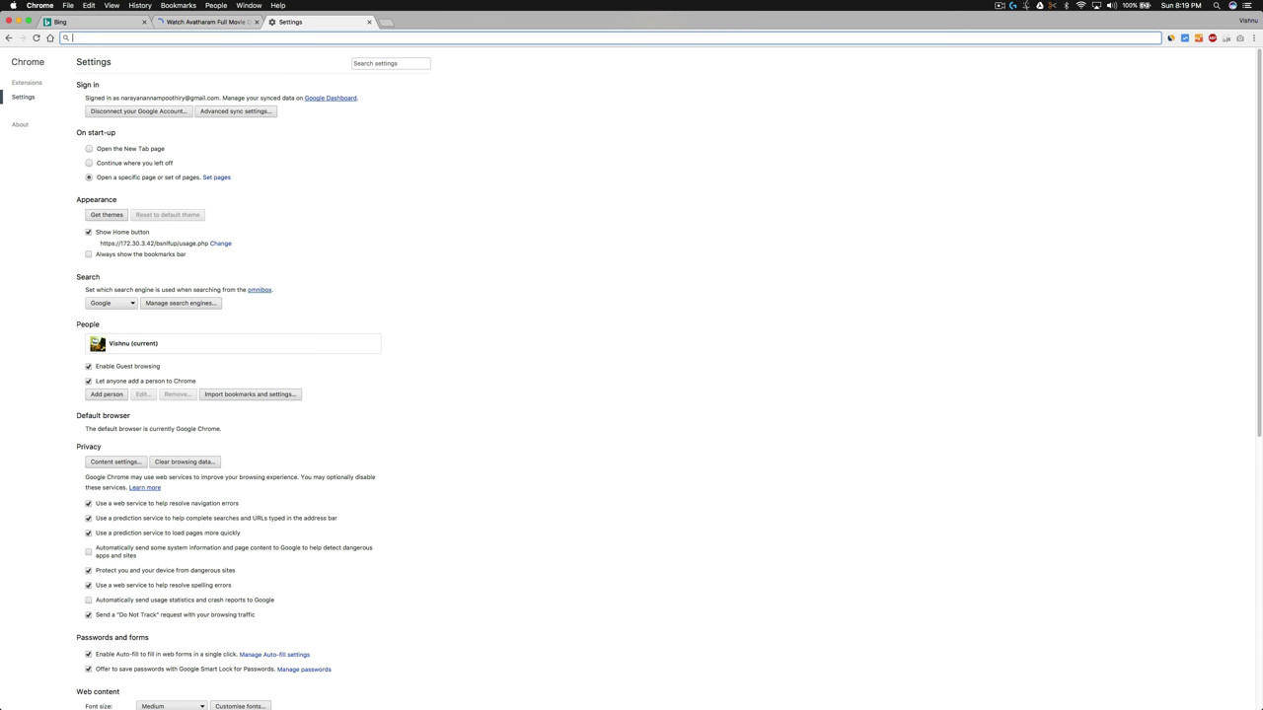
pyautogui.press('super+shift+v')
pyautogui.press('Right')
pyautogui.press('Down')
pyautogui.press('Return')
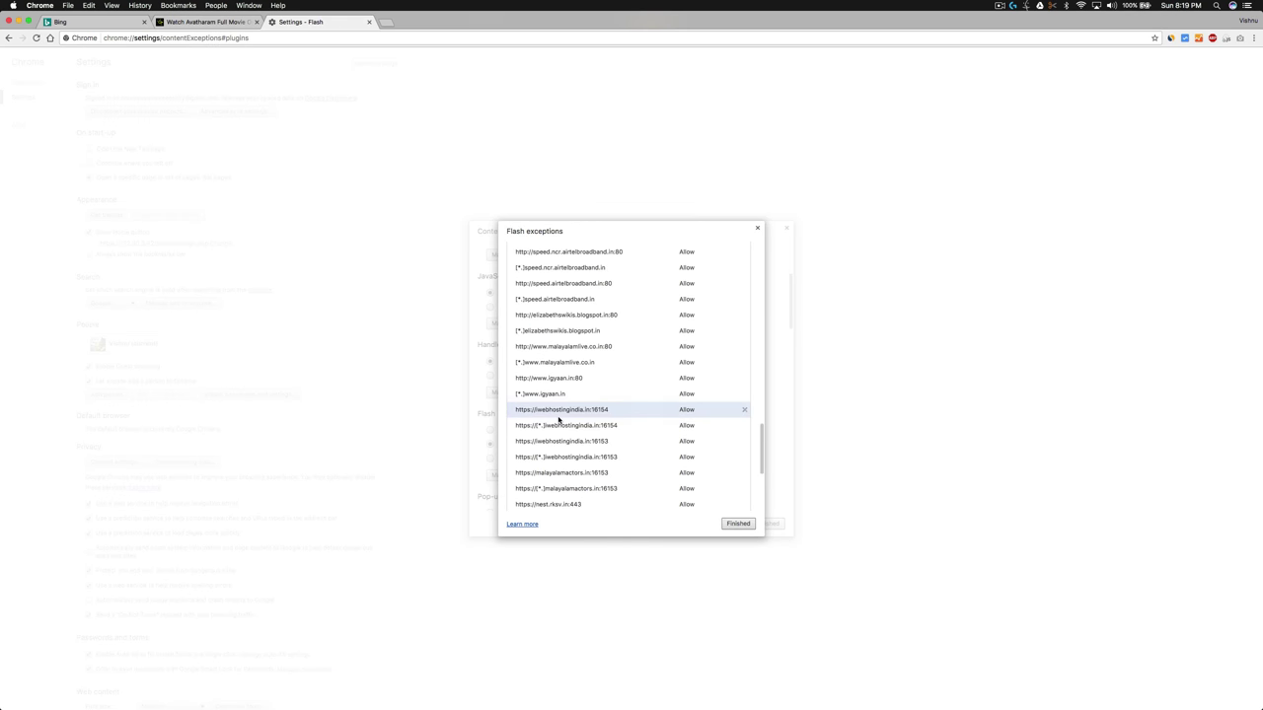
pyautogui.scroll(10, 558, 415)
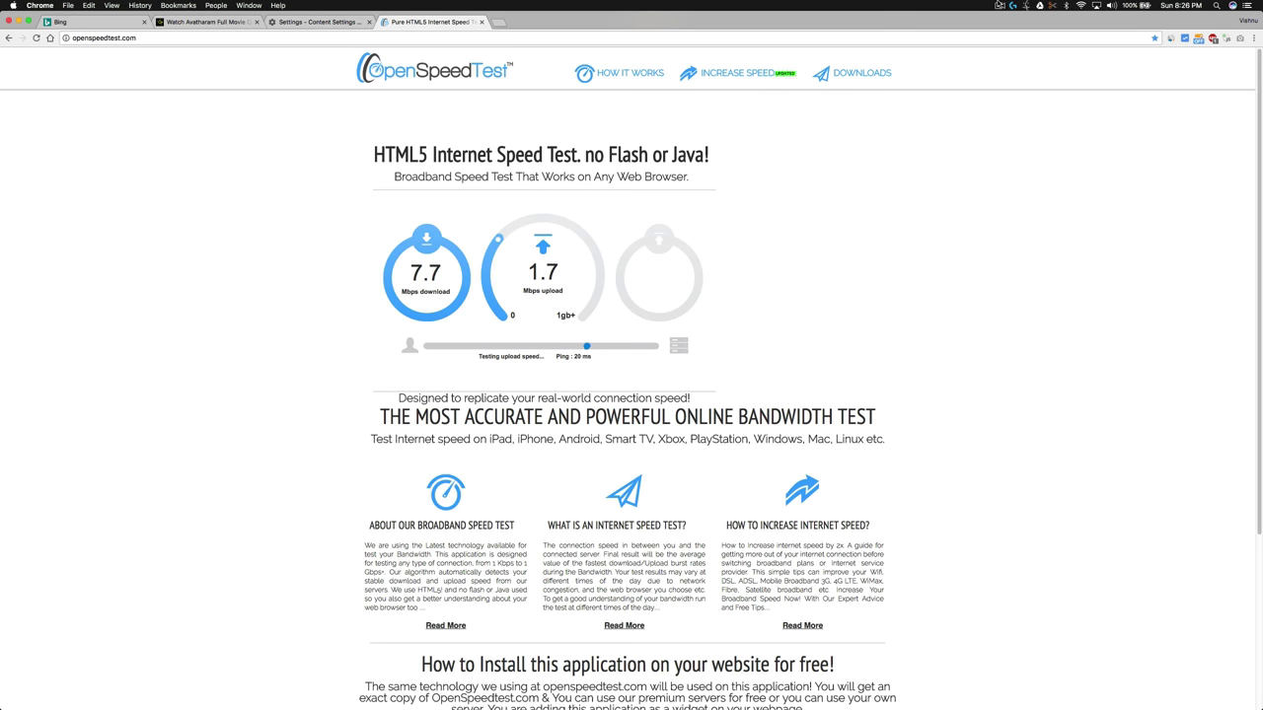
# Let the OpenSpeedTest run continue at 7.7 Mbps download while upload is measured.
pyautogui.click(999, 4)
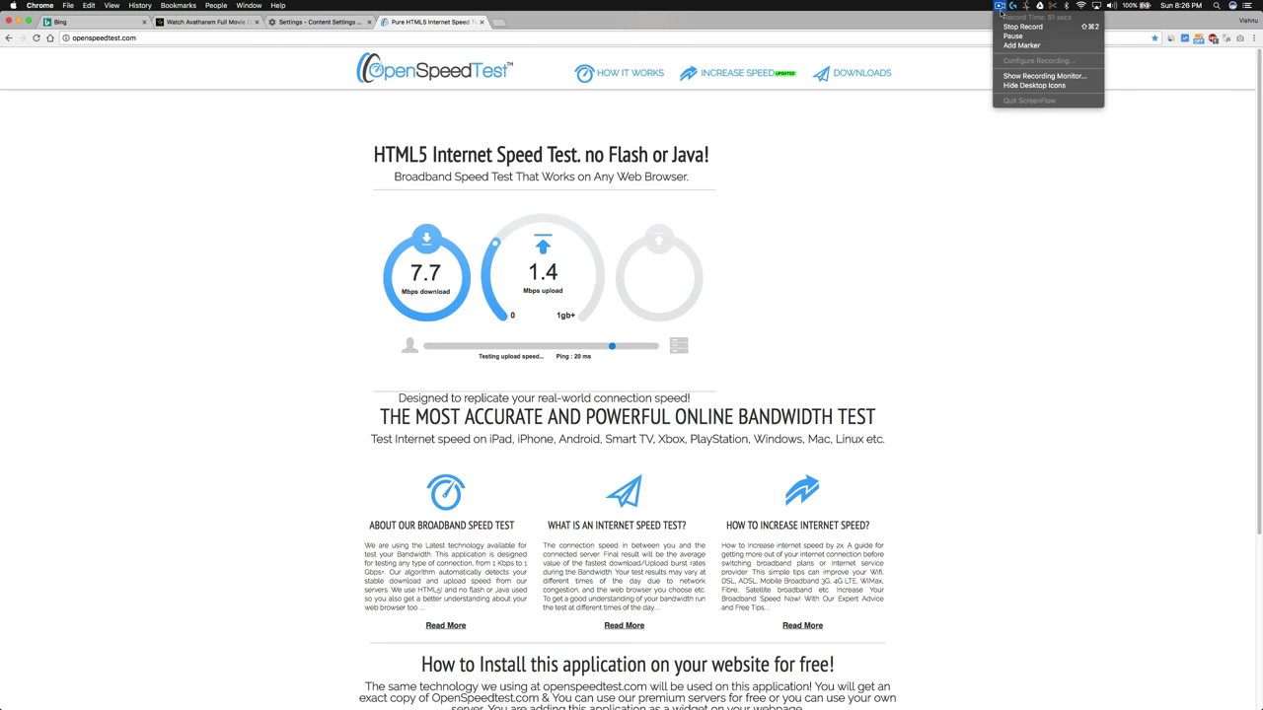